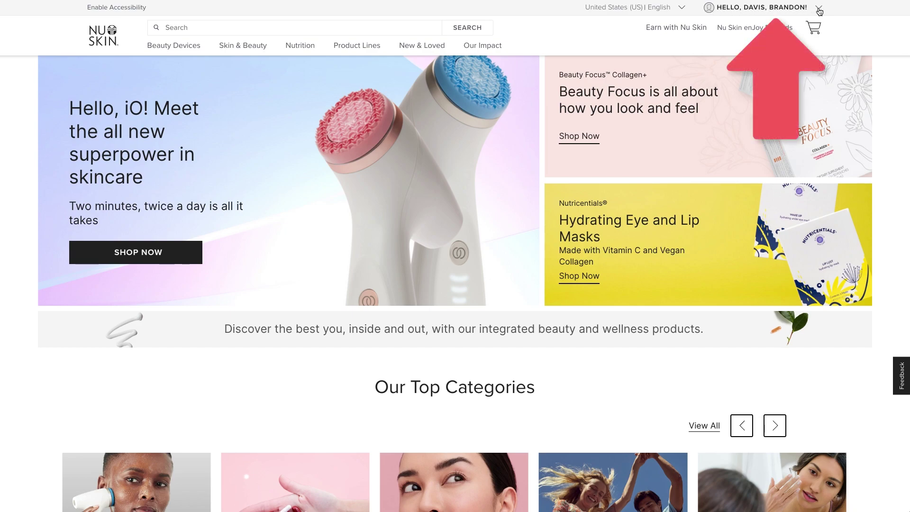
Step: Go to the office Resources page, which holds the Nu Skin Connect link
{"action": "left_click", "coordinate": [819, 10]}
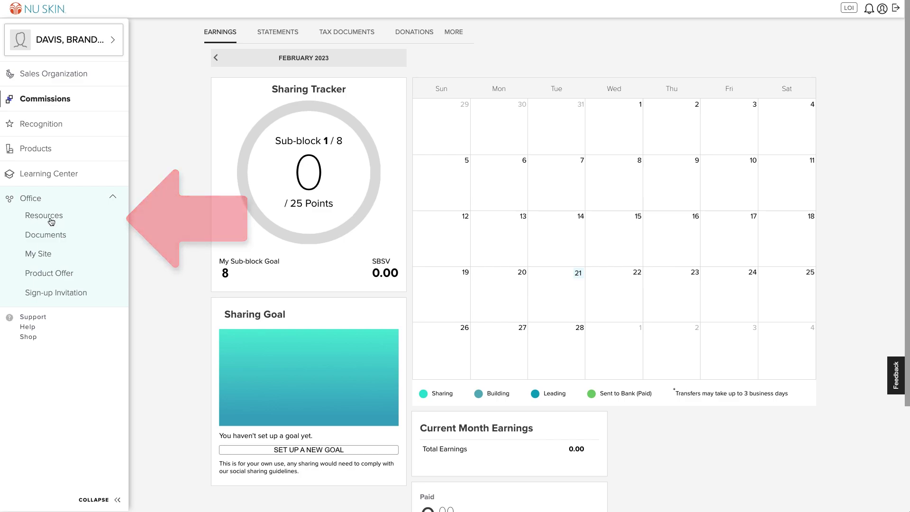
{"action": "left_click", "coordinate": [50, 219]}
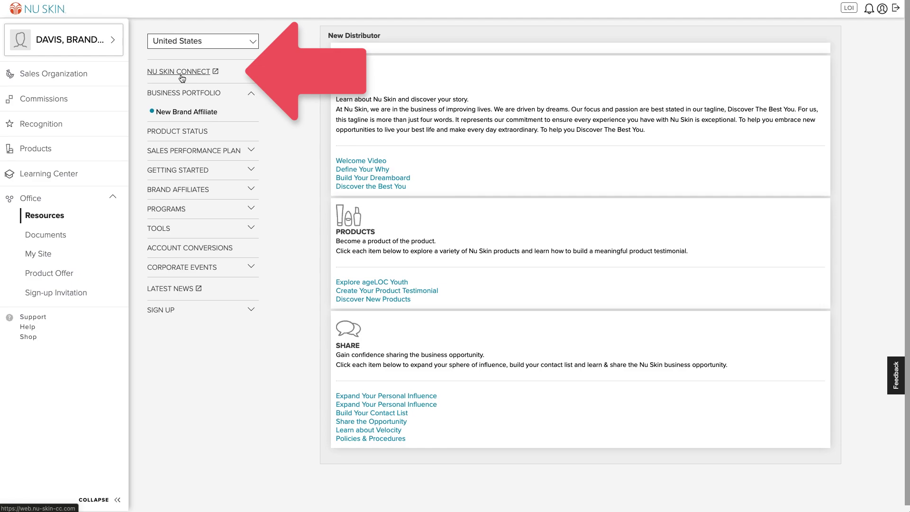
Step: Open Nu Skin Connect and expand the sidebar labels on the Daily page
{"action": "left_click", "coordinate": [181, 75]}
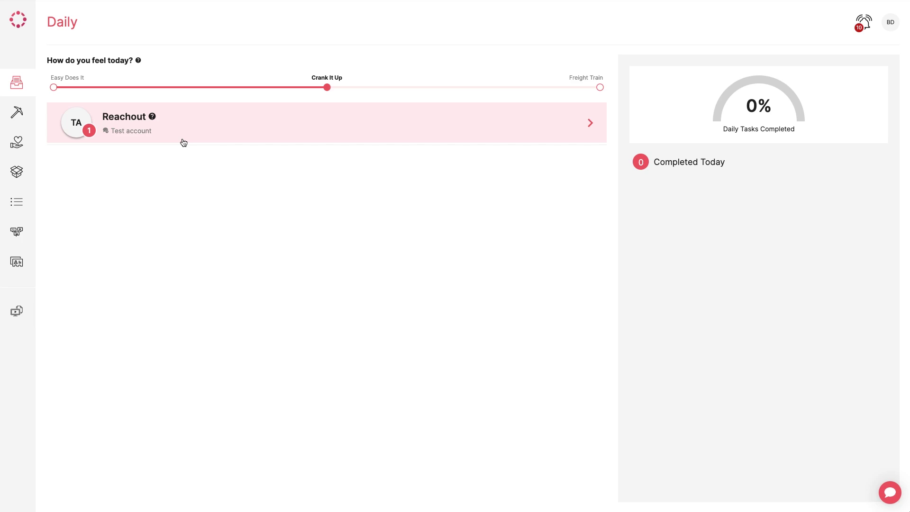
{"action": "mouse_move", "coordinate": [10, 112]}
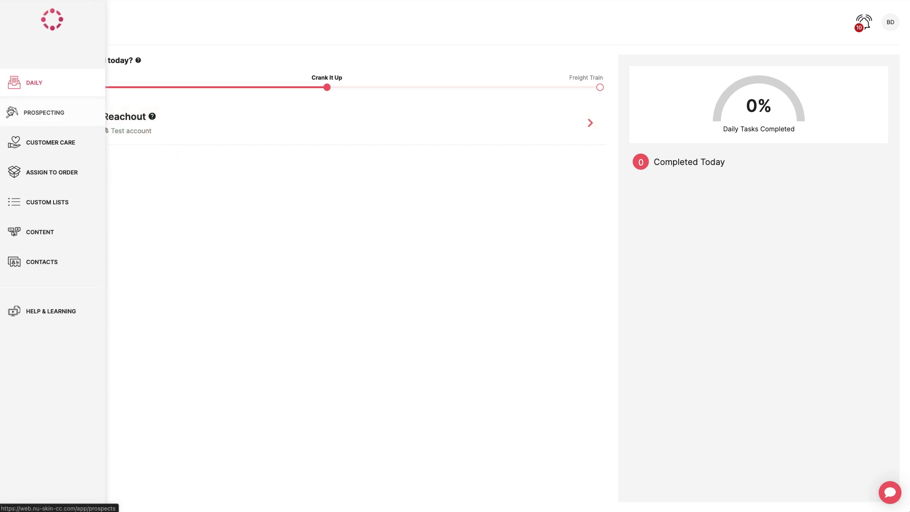
Step: Start a spreadsheet import from Contacts and save the sample Bulk_Contacts_Upload.xlsx to Downloads
{"action": "left_click", "coordinate": [53, 268]}
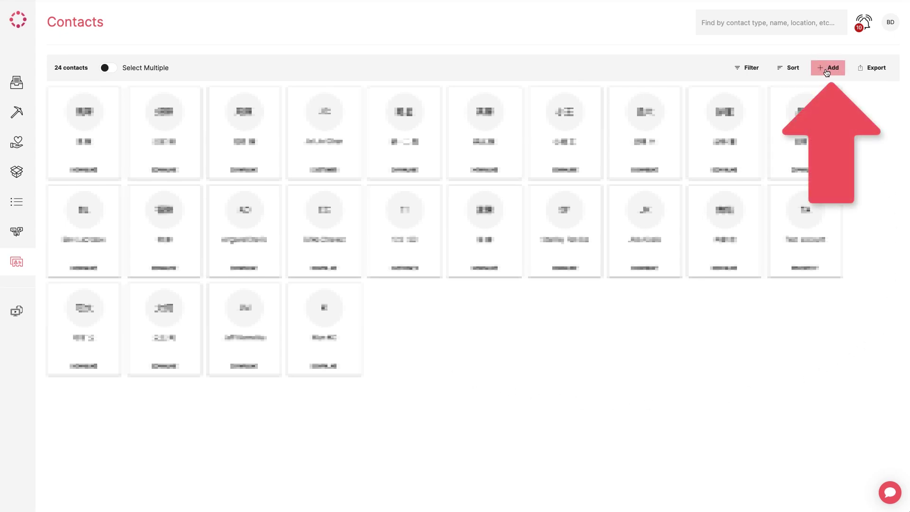
{"action": "left_click", "coordinate": [826, 70]}
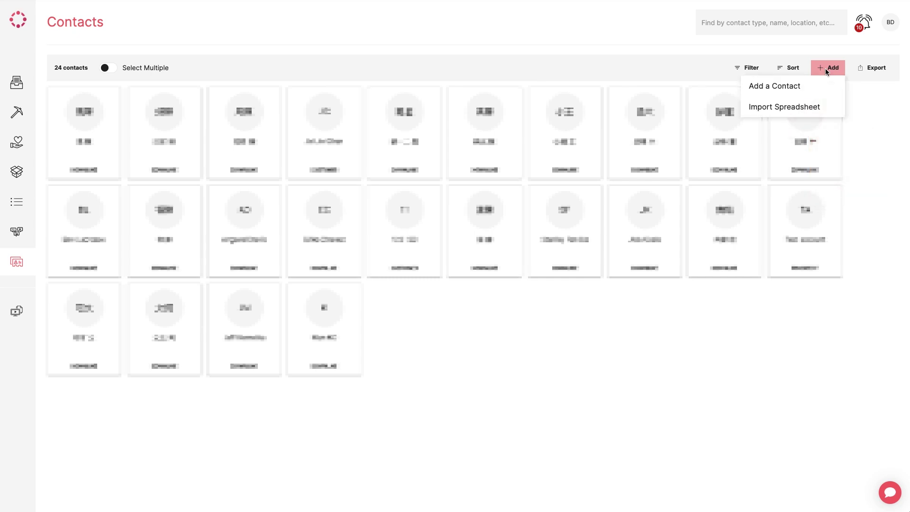
{"action": "left_click", "coordinate": [801, 108]}
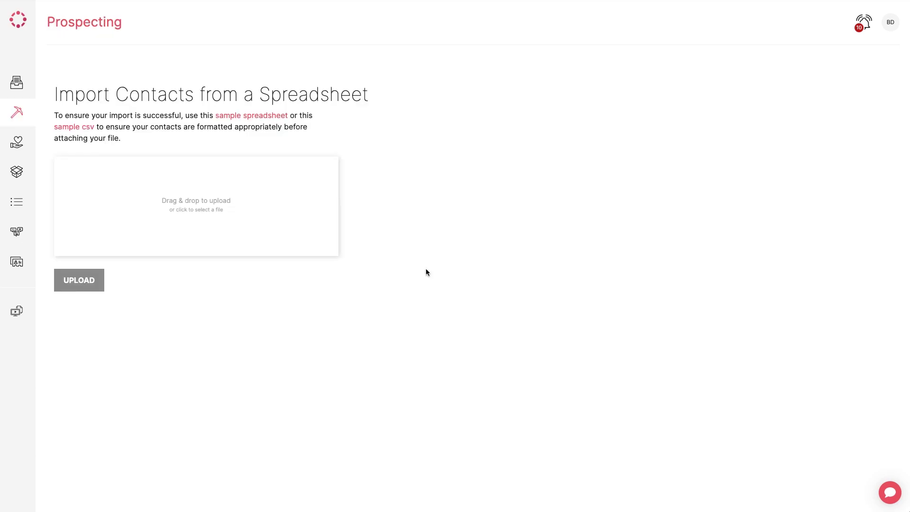
{"action": "left_click", "coordinate": [256, 118]}
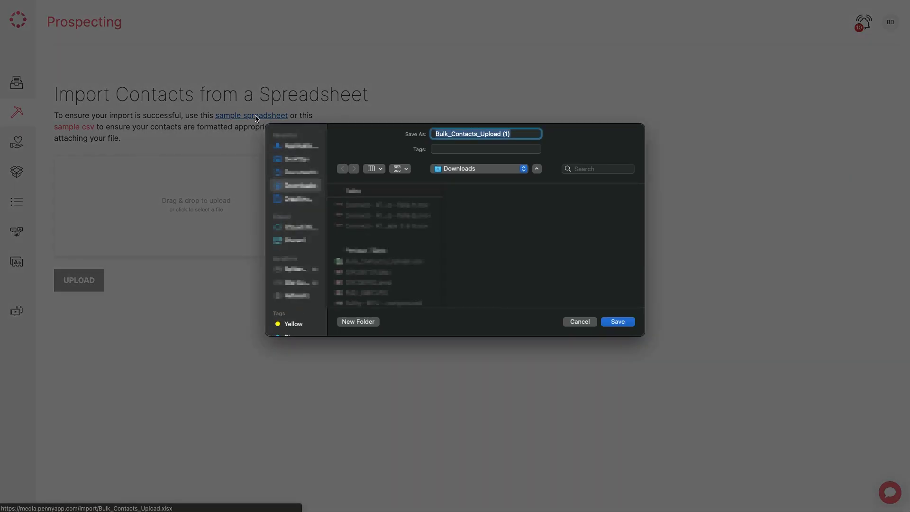
{"action": "left_click", "coordinate": [617, 322]}
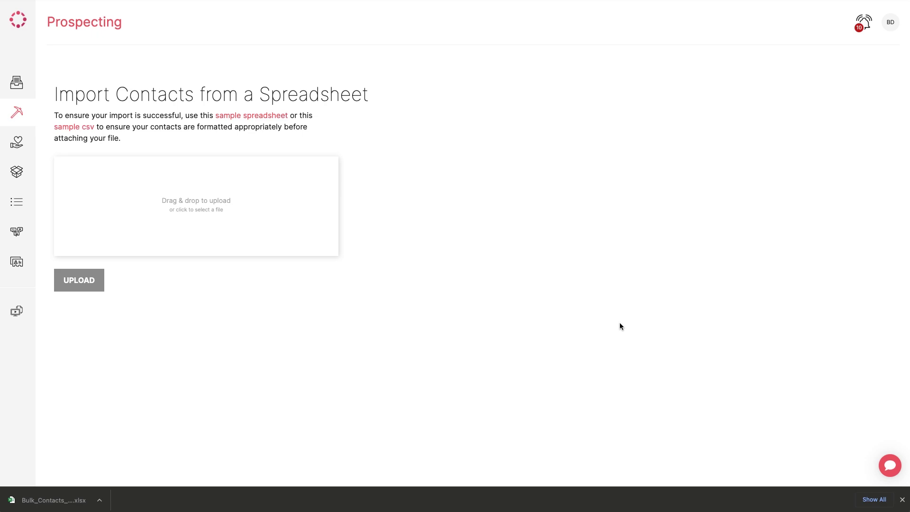
Step: Open the downloaded sample spreadsheet, enlarge its window and zoom the sheet to 180%
{"action": "left_click", "coordinate": [49, 501]}
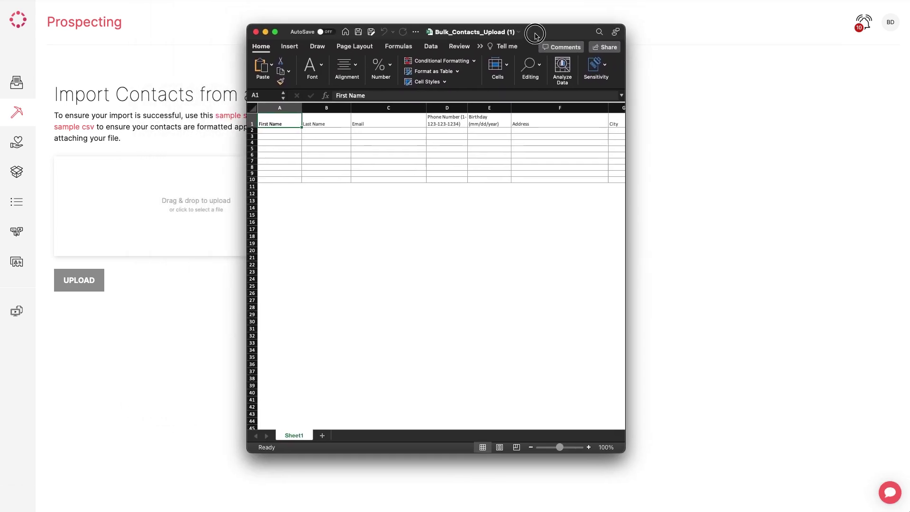
{"action": "left_click_drag", "start_coordinate": [619, 460], "coordinate": [806, 496]}
{"action": "left_click", "coordinate": [769, 492]}
{"action": "left_click", "coordinate": [769, 492]}
{"action": "left_click", "coordinate": [769, 492]}
{"action": "left_click", "coordinate": [769, 491]}
{"action": "left_click", "coordinate": [768, 491]}
{"action": "left_click", "coordinate": [769, 491]}
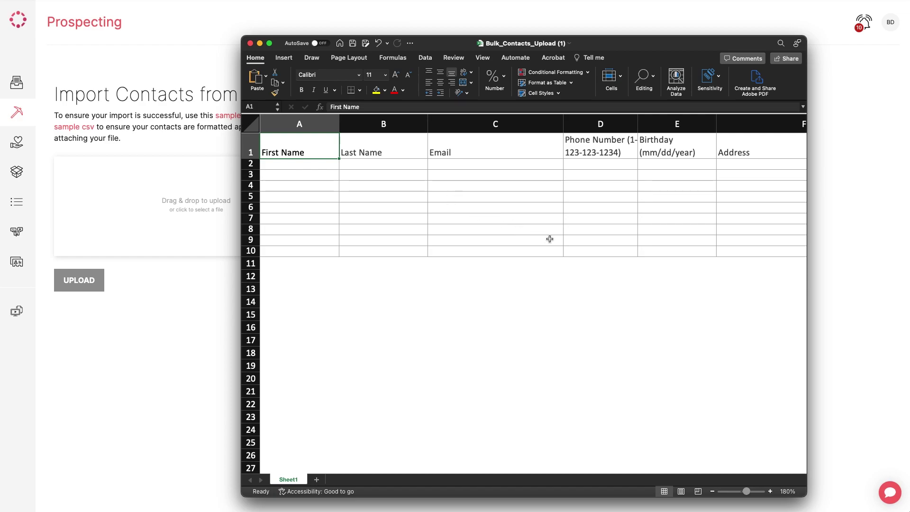
Step: Scroll across the template's contact columns to compare them with the filled contacts sheet
{"action": "scroll", "coordinate": [543, 245], "scroll_direction": "right", "scroll_amount": 5}
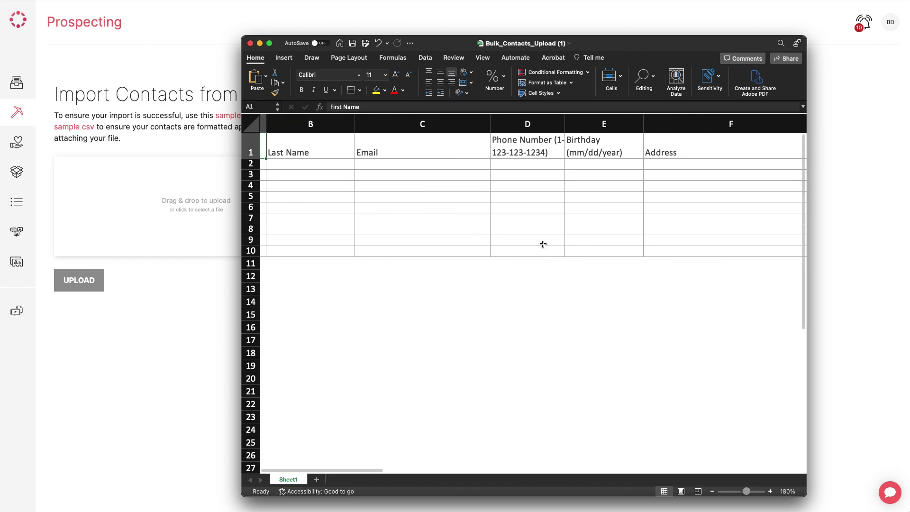
{"action": "scroll", "coordinate": [543, 243], "scroll_direction": "right", "scroll_amount": 5}
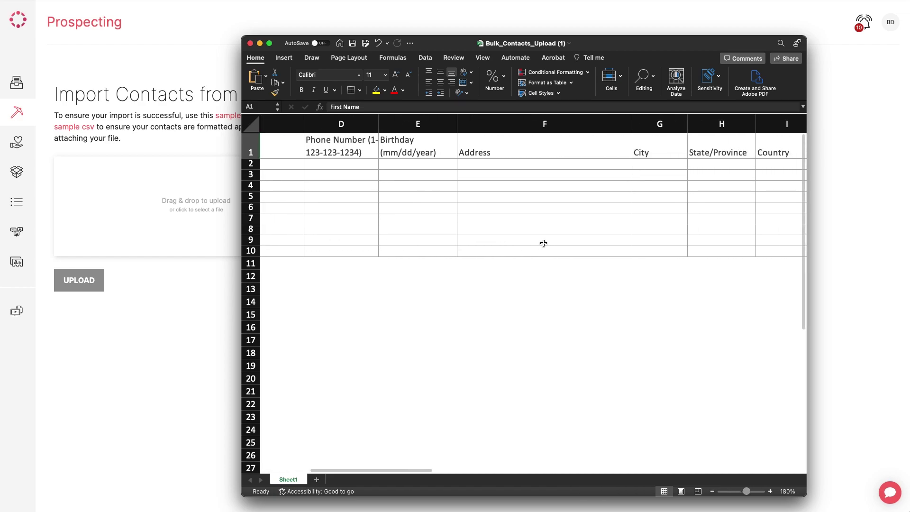
{"action": "scroll", "coordinate": [543, 243], "scroll_direction": "right", "scroll_amount": 6}
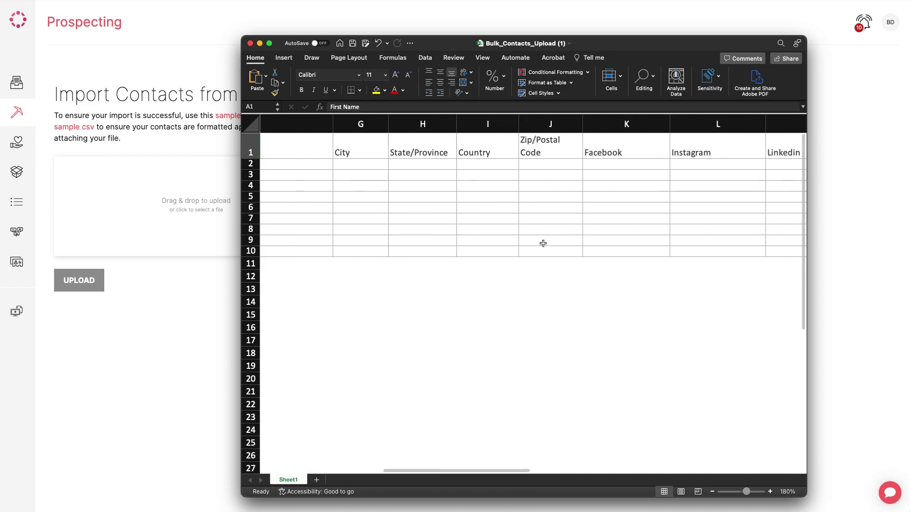
{"action": "scroll", "coordinate": [544, 242], "scroll_direction": "left", "scroll_amount": 6}
{"action": "scroll", "coordinate": [545, 242], "scroll_direction": "left", "scroll_amount": 5}
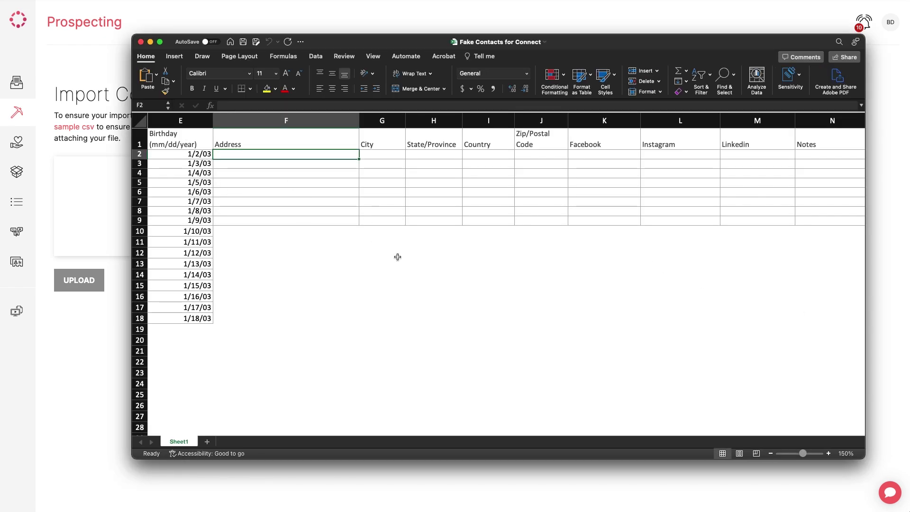
{"action": "scroll", "coordinate": [398, 256], "scroll_direction": "left", "scroll_amount": 10}
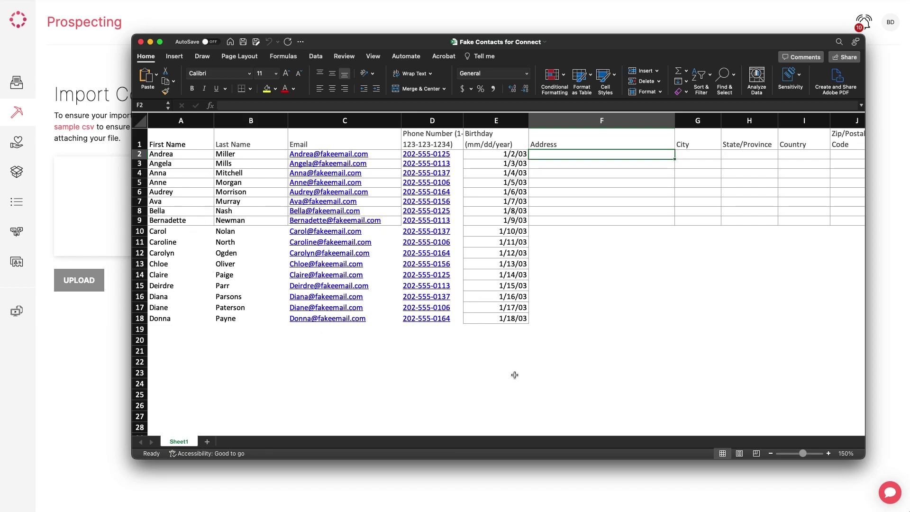
Step: Upload the Fake Contacts for Connect file and import its 17 previewed contacts
{"action": "left_click", "coordinate": [141, 42]}
{"action": "left_click_drag", "start_coordinate": [907, 209], "coordinate": [175, 204]}
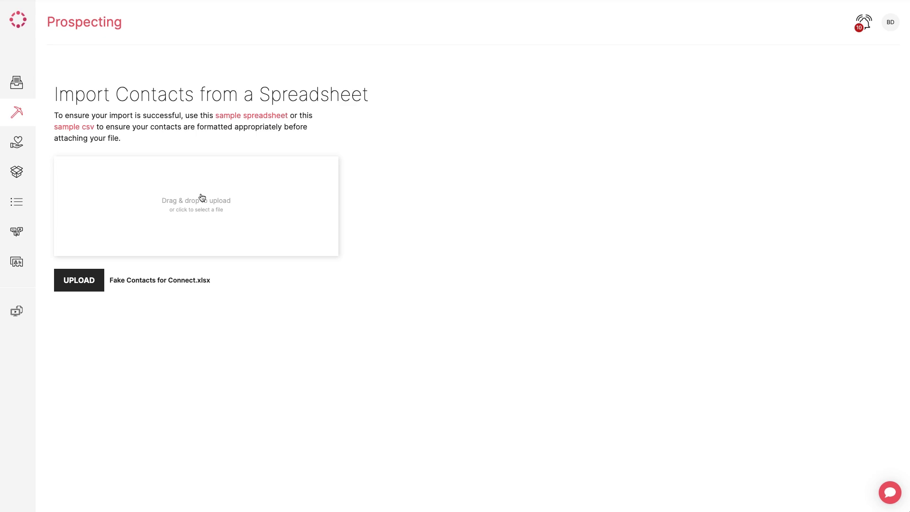
{"action": "left_click", "coordinate": [81, 284]}
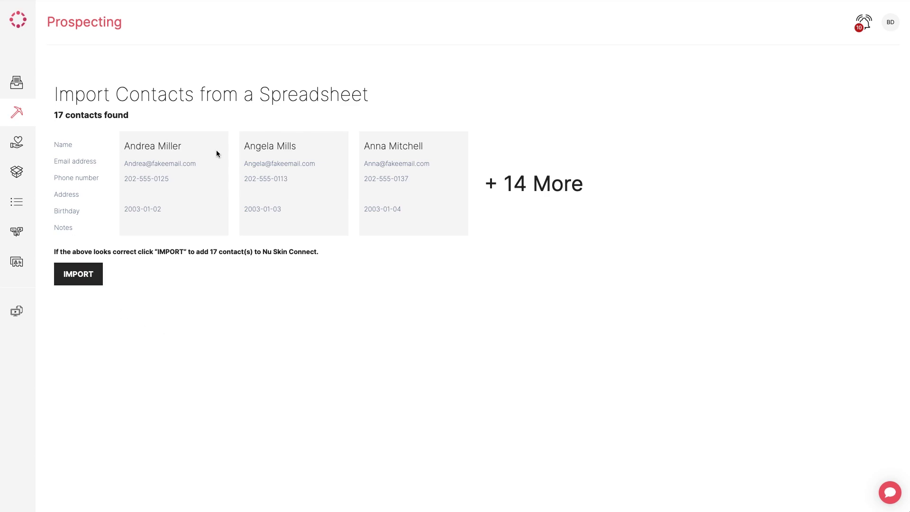
{"action": "left_click", "coordinate": [86, 273]}
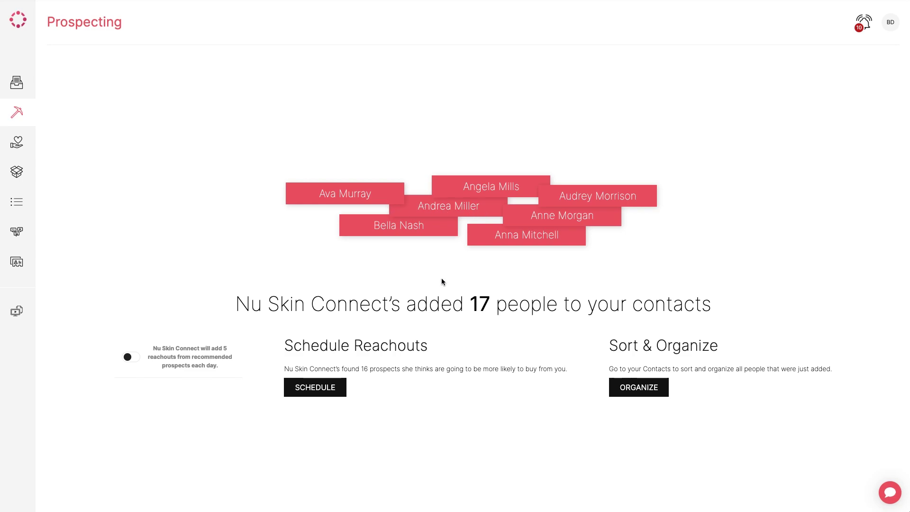
Step: On Assign To Order, enable Select Multiple and tick ageLOC Dermatic Effects and Sunright Insta Glow
{"action": "mouse_move", "coordinate": [16, 168]}
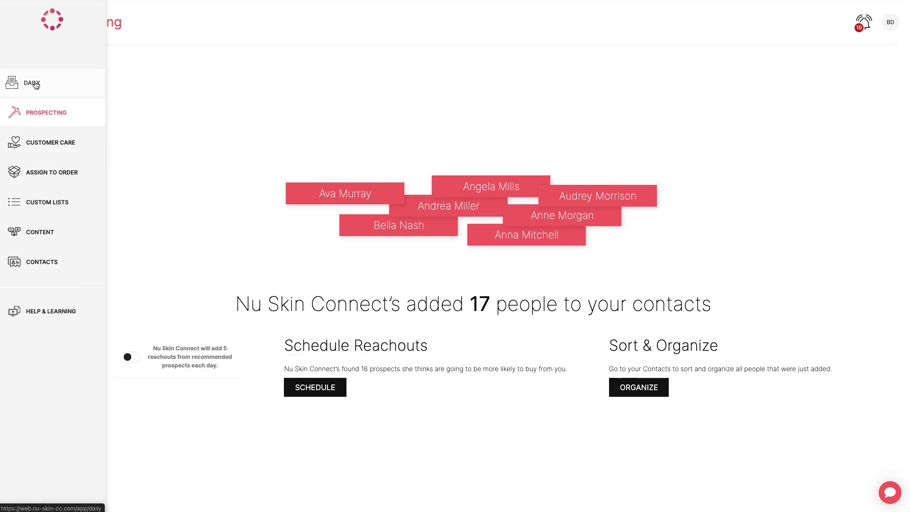
{"action": "left_click", "coordinate": [38, 180]}
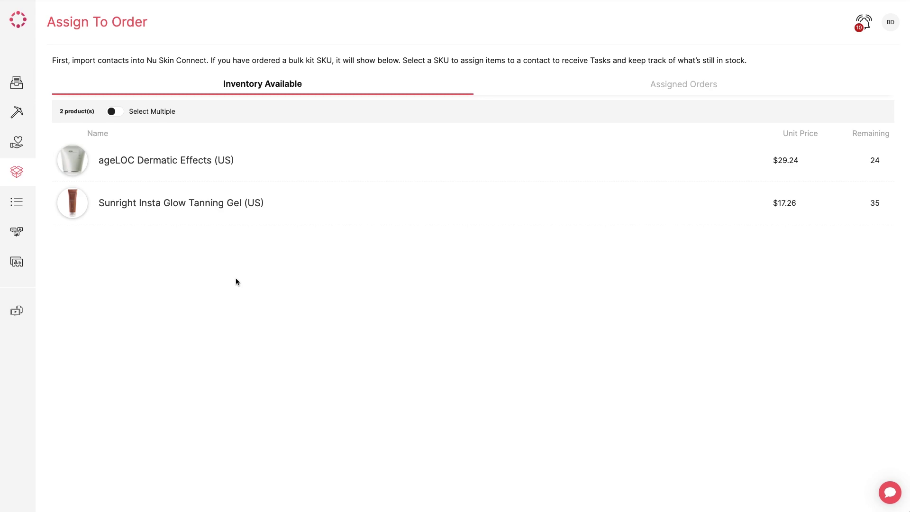
{"action": "left_click", "coordinate": [114, 112]}
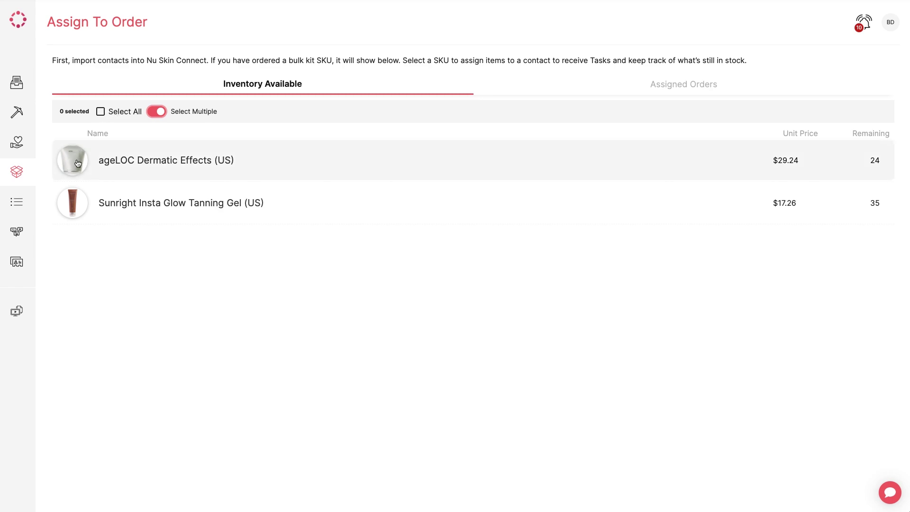
{"action": "left_click", "coordinate": [124, 160]}
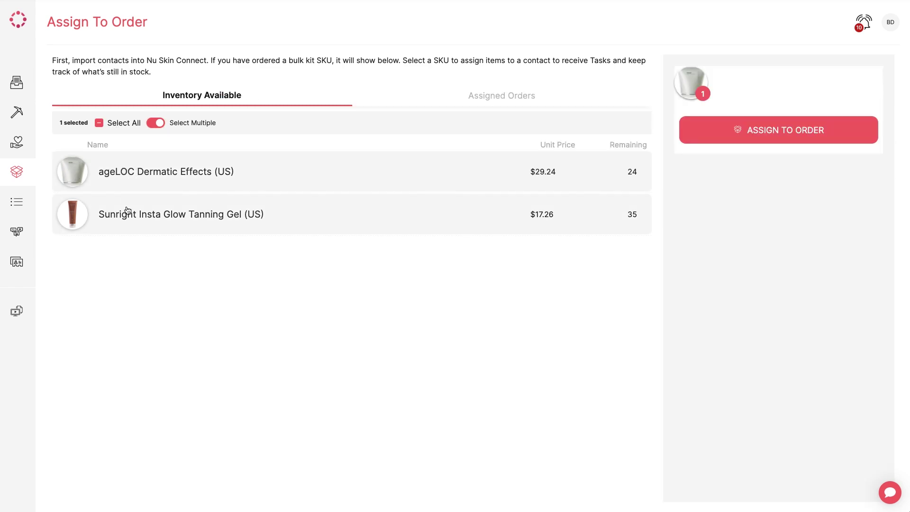
{"action": "left_click", "coordinate": [125, 221]}
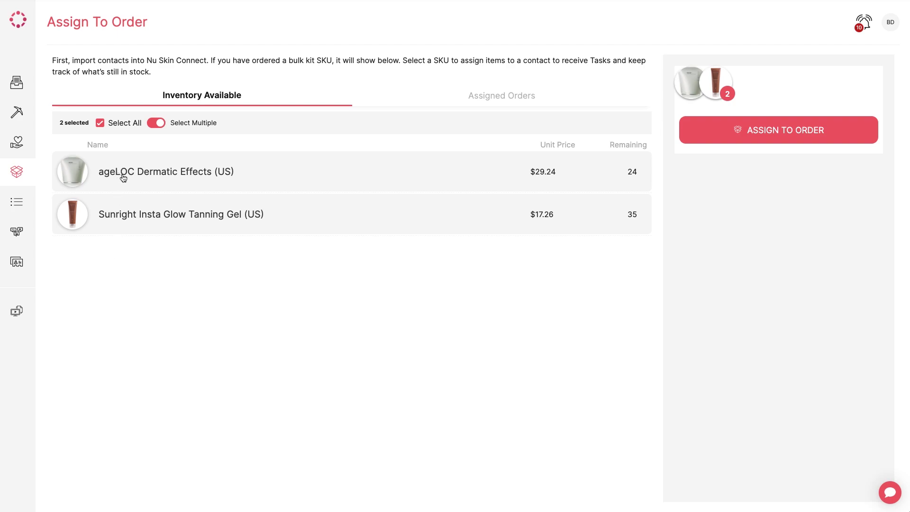
Step: Assign the two selected products to a contact found through the contact search
{"action": "left_click", "coordinate": [775, 139]}
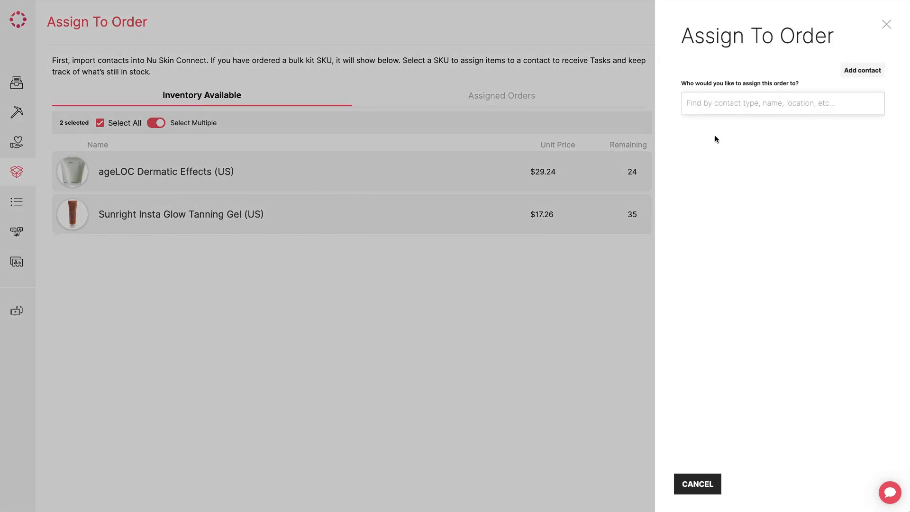
{"action": "left_click", "coordinate": [719, 102]}
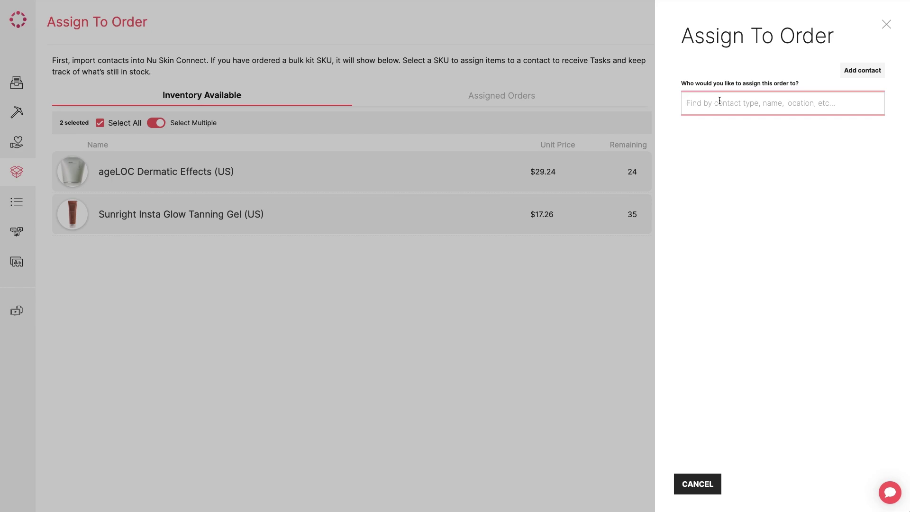
{"action": "type", "text": "andrea"}
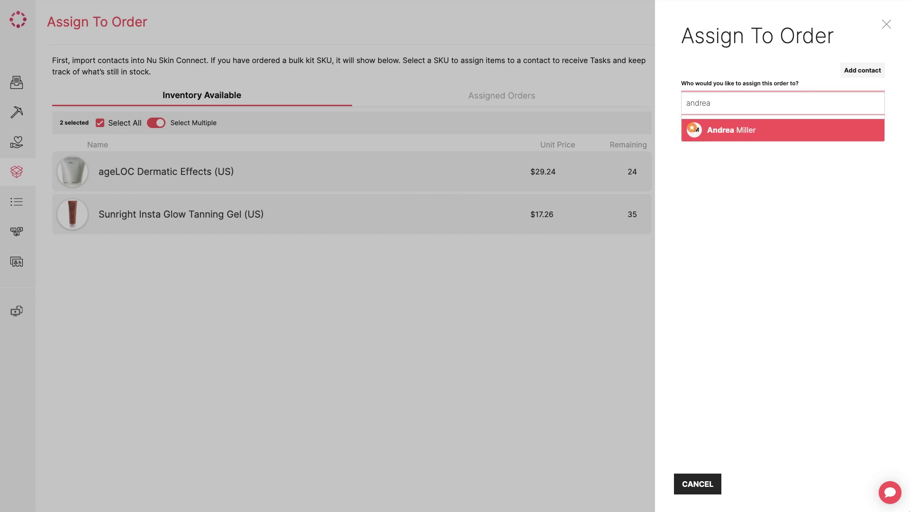
{"action": "left_click", "coordinate": [735, 135]}
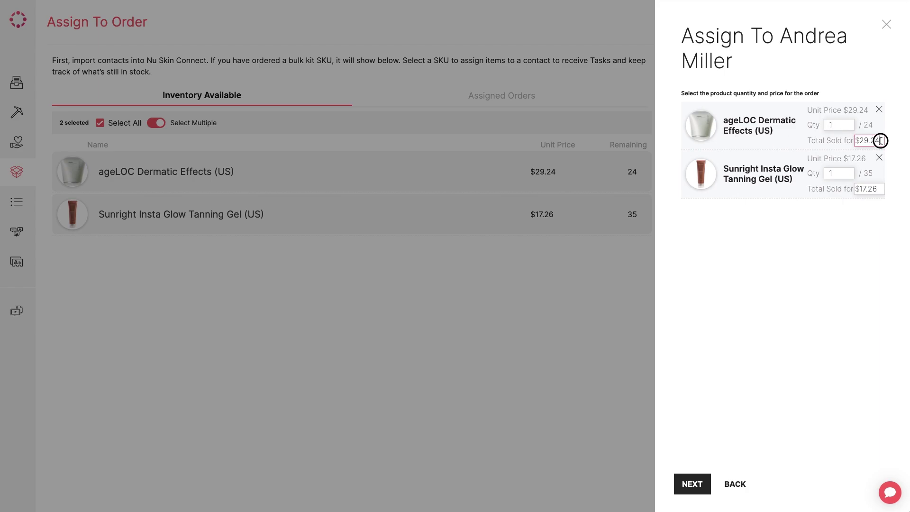
Step: Change the sold totals to $30 for ageLOC and $18 for Sunright
{"action": "left_click_drag", "start_coordinate": [881, 140], "coordinate": [855, 142]}
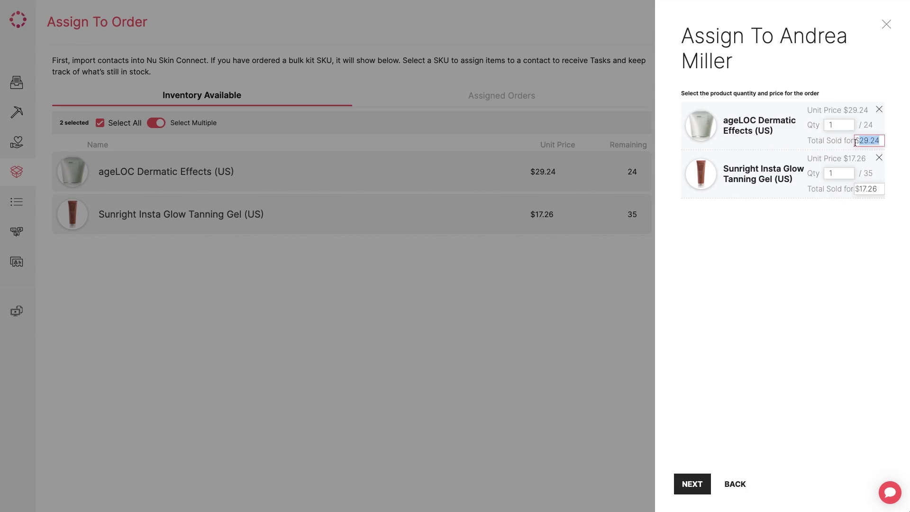
{"action": "left_click", "coordinate": [880, 141]}
{"action": "type", "text": "30"}
{"action": "double_click", "coordinate": [877, 189]}
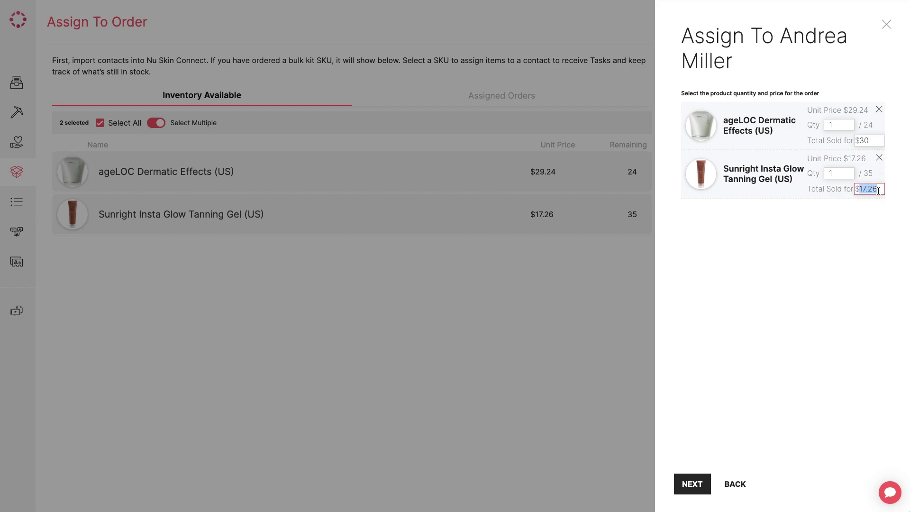
{"action": "type", "text": "18"}
{"action": "left_click", "coordinate": [885, 222]}
Step: Set the order date to February 18, 2023, skip past notes, and save the assignment
{"action": "left_click", "coordinate": [690, 484]}
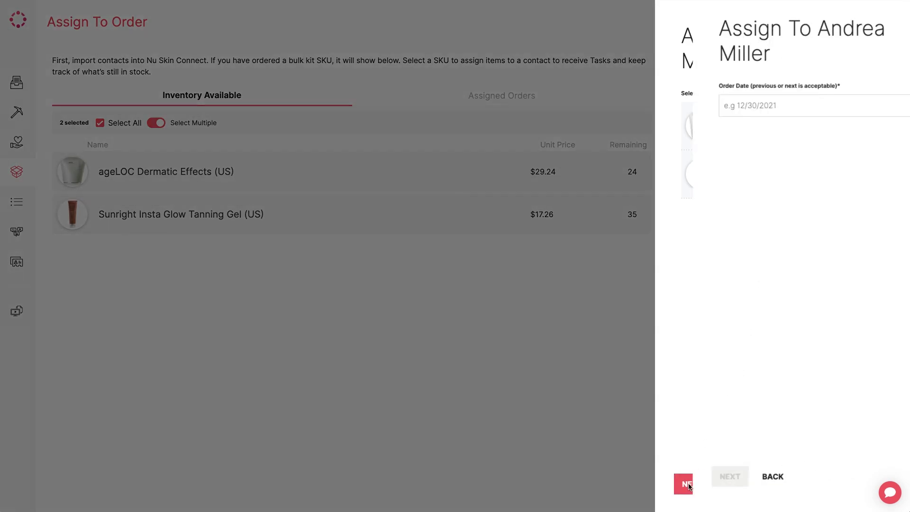
{"action": "left_click", "coordinate": [775, 116]}
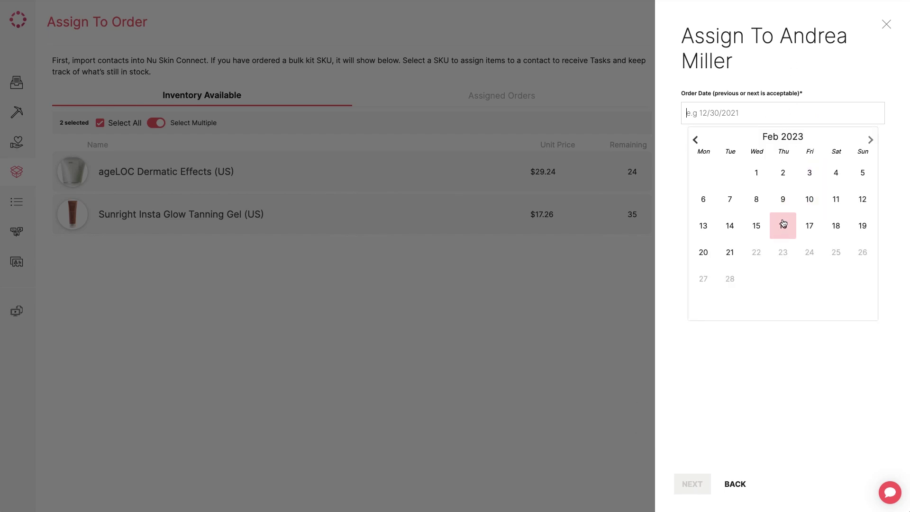
{"action": "left_click", "coordinate": [837, 232]}
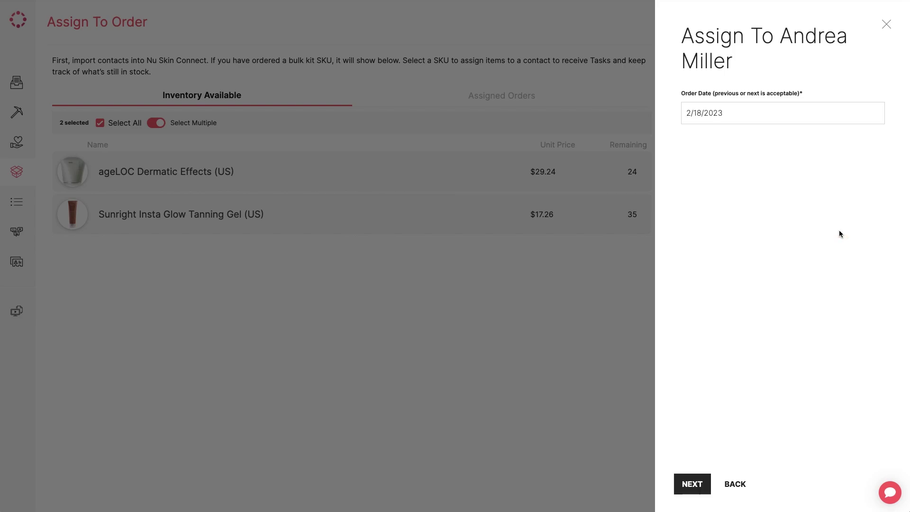
{"action": "left_click", "coordinate": [694, 493]}
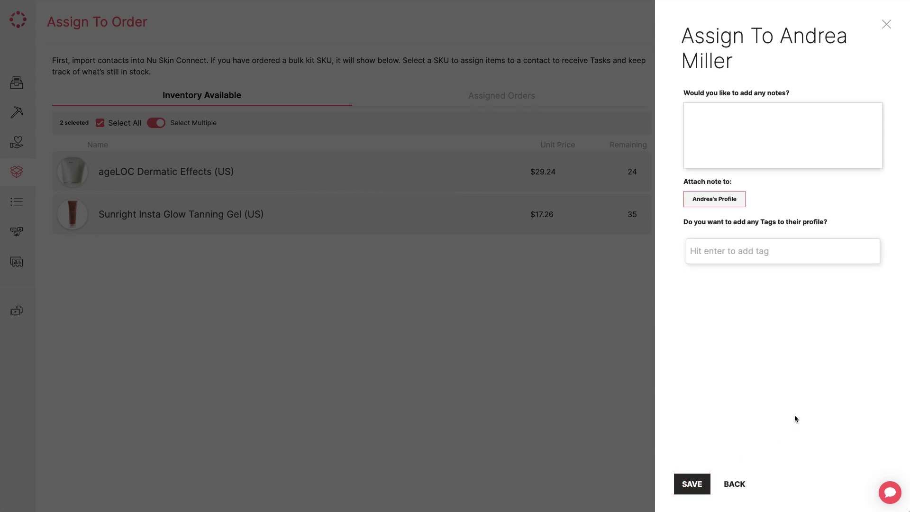
{"action": "left_click", "coordinate": [733, 140]}
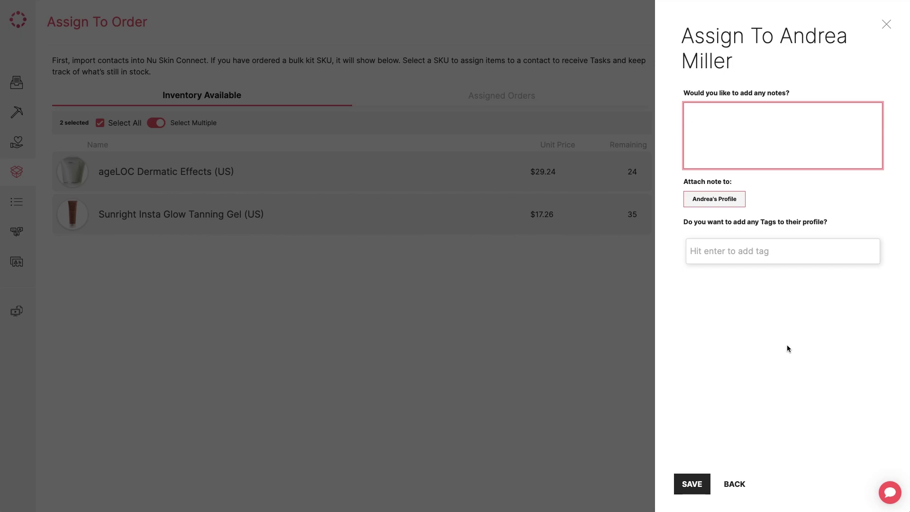
{"action": "left_click", "coordinate": [690, 483]}
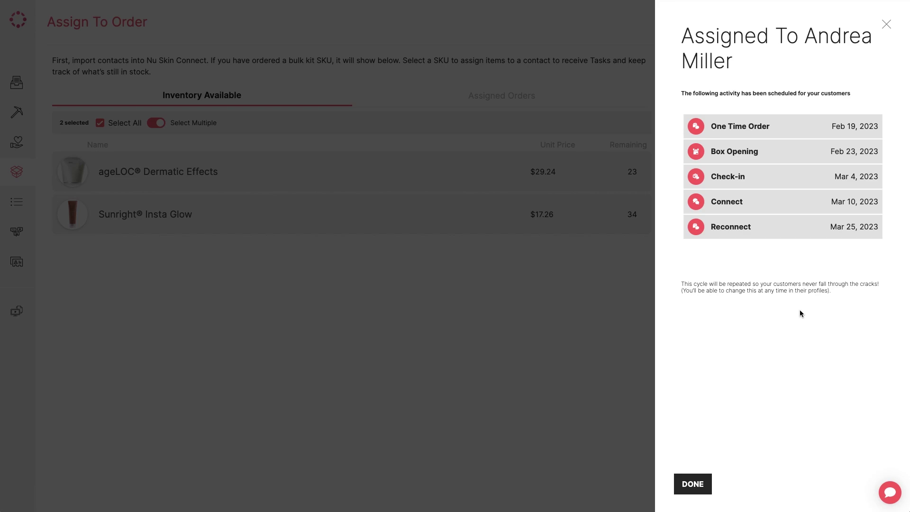
Step: Dismiss the Assigned To confirmation with DONE to return to the inventory list
{"action": "left_click", "coordinate": [699, 483]}
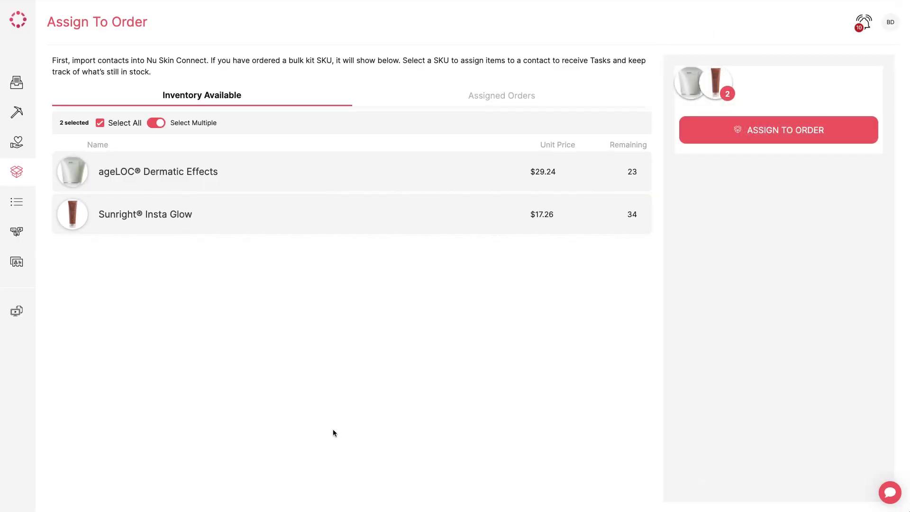